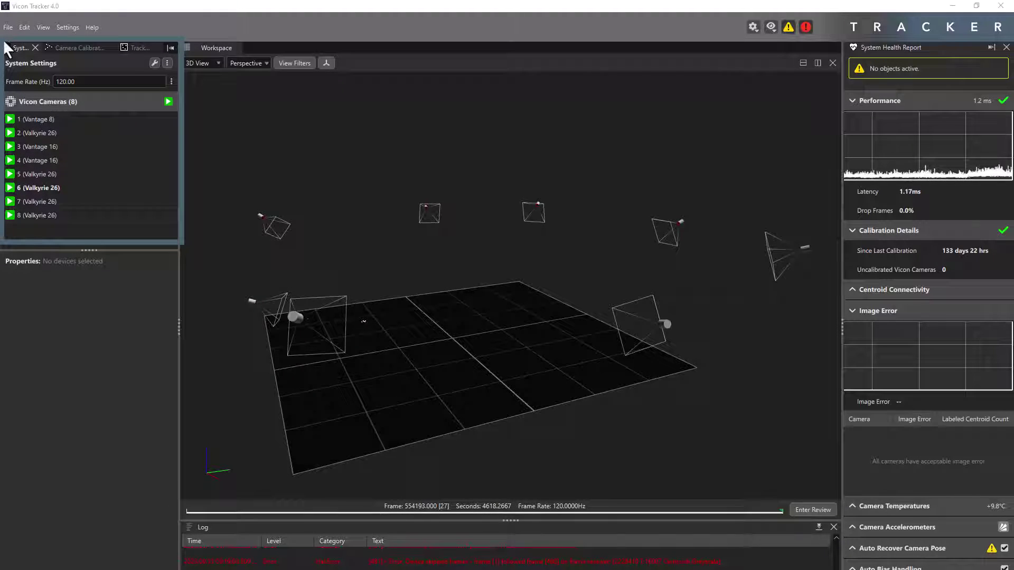
# - Cycle focus through Camera Calibration, Tracking, the 3D workspace, the log and System Health Report
pyautogui.click(69, 45)
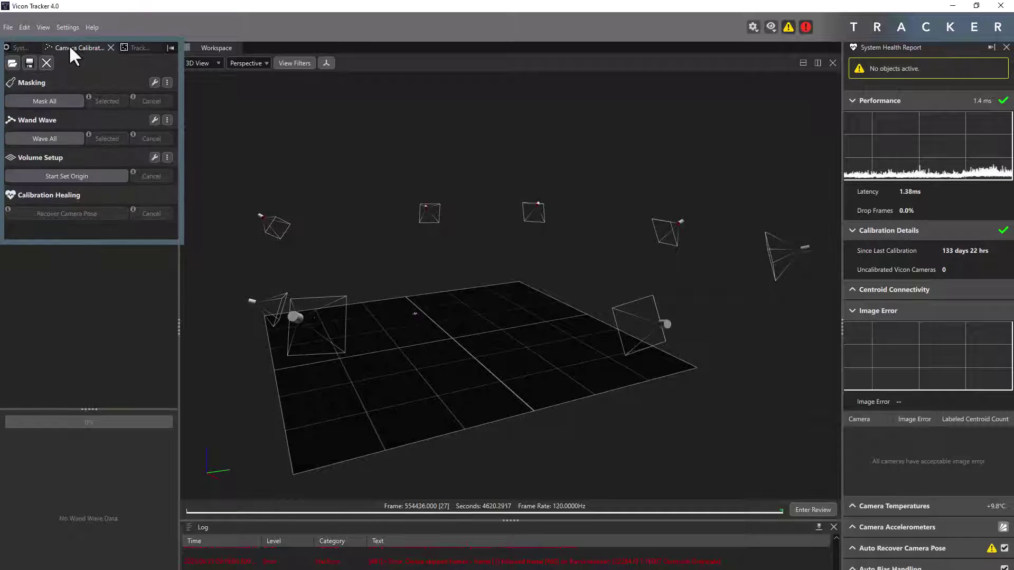
pyautogui.click(137, 46)
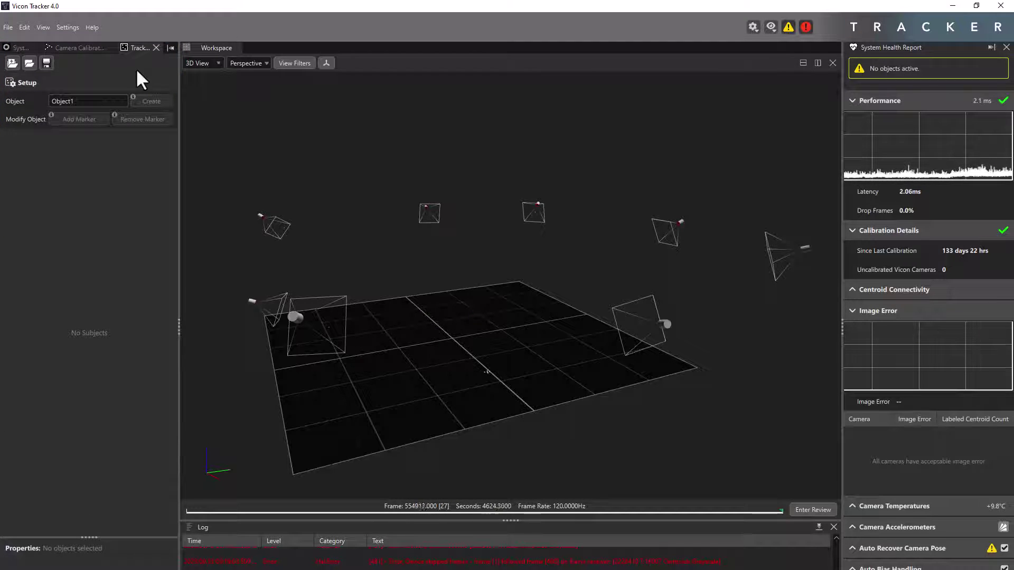
pyautogui.click(220, 47)
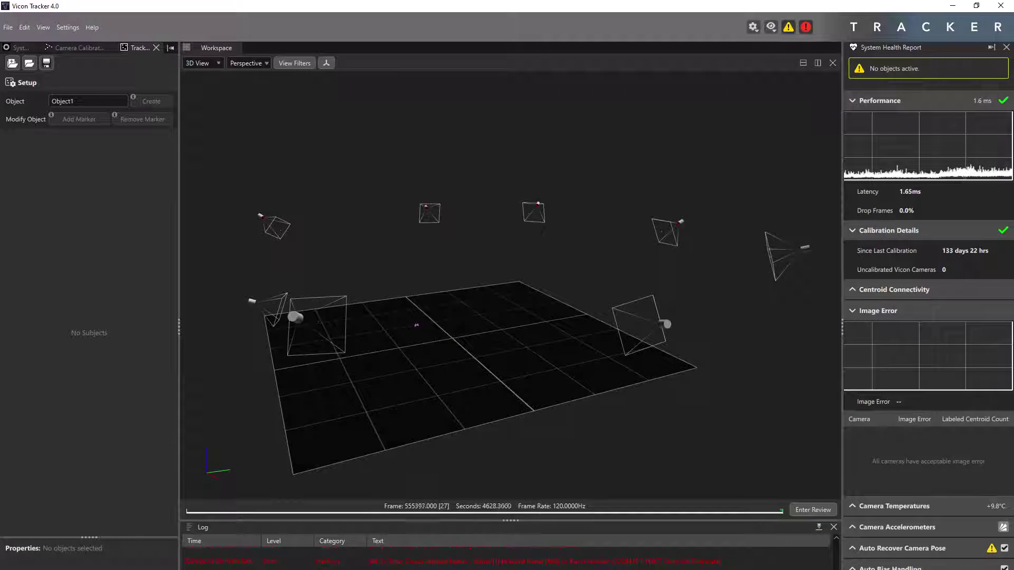
pyautogui.click(563, 564)
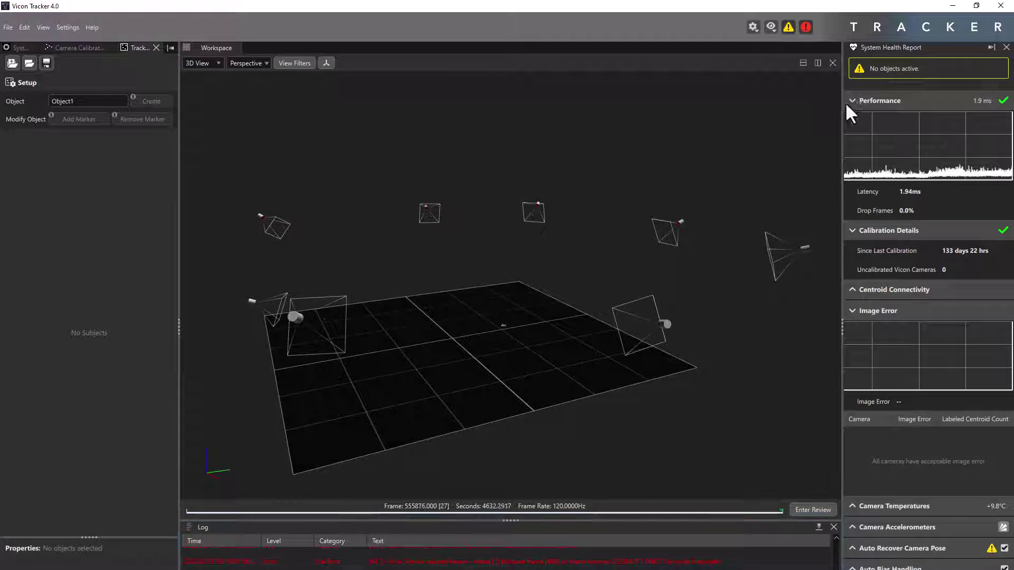
pyautogui.click(915, 54)
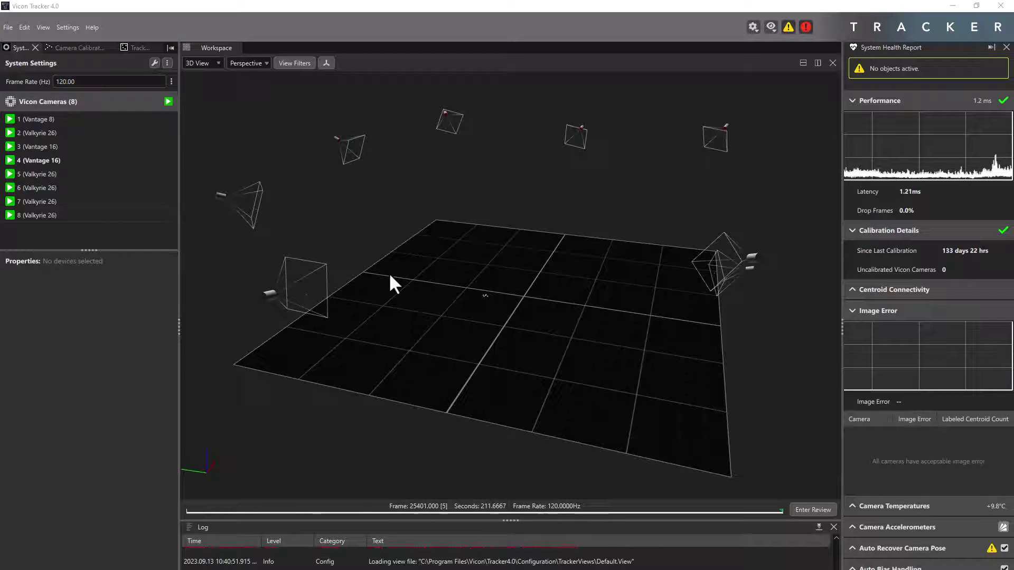
# - Add the Connections and Review panels from the View menu, then close the System settings panel
pyautogui.click(36, 28)
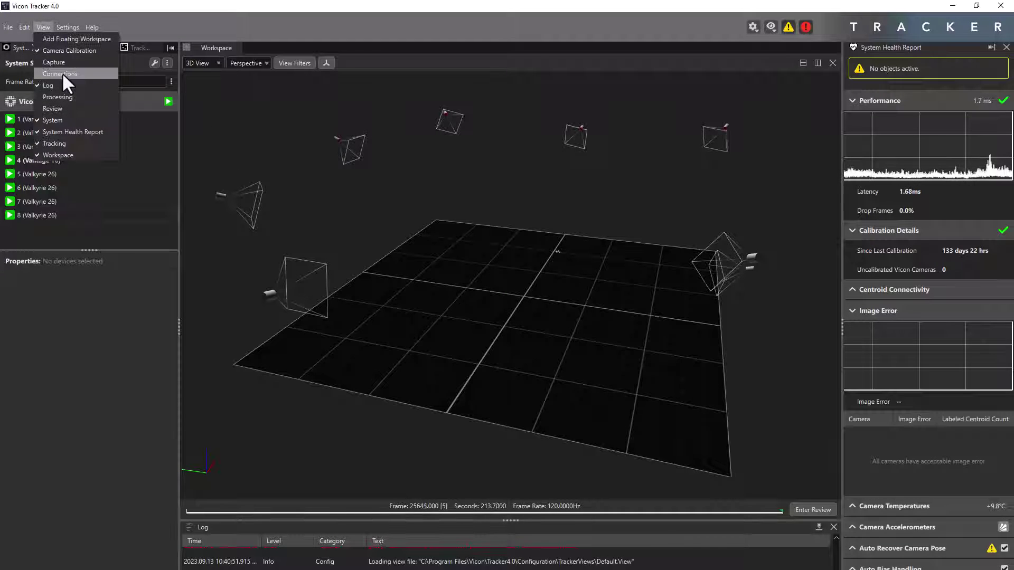
pyautogui.click(62, 72)
pyautogui.click(43, 27)
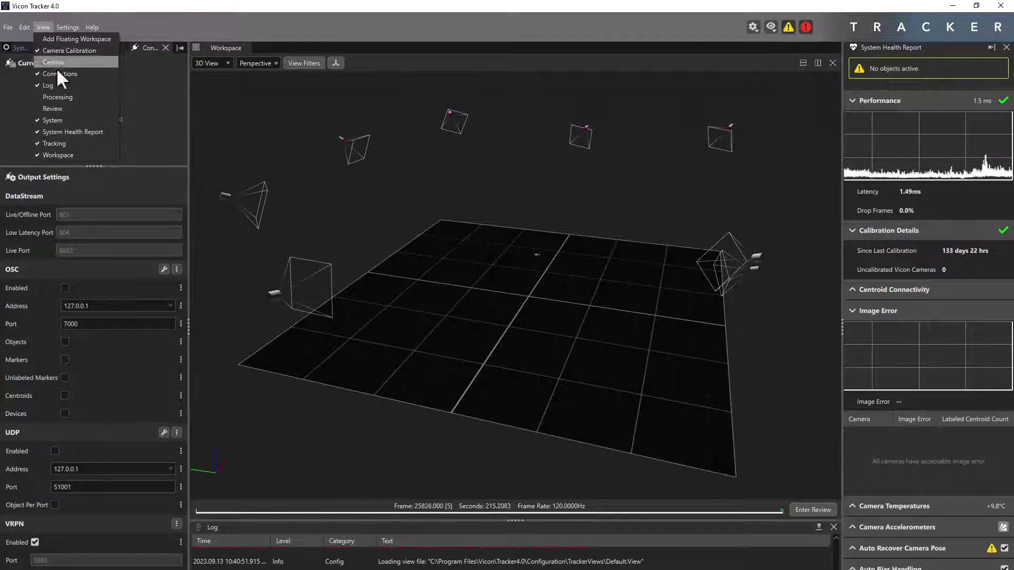
pyautogui.click(68, 107)
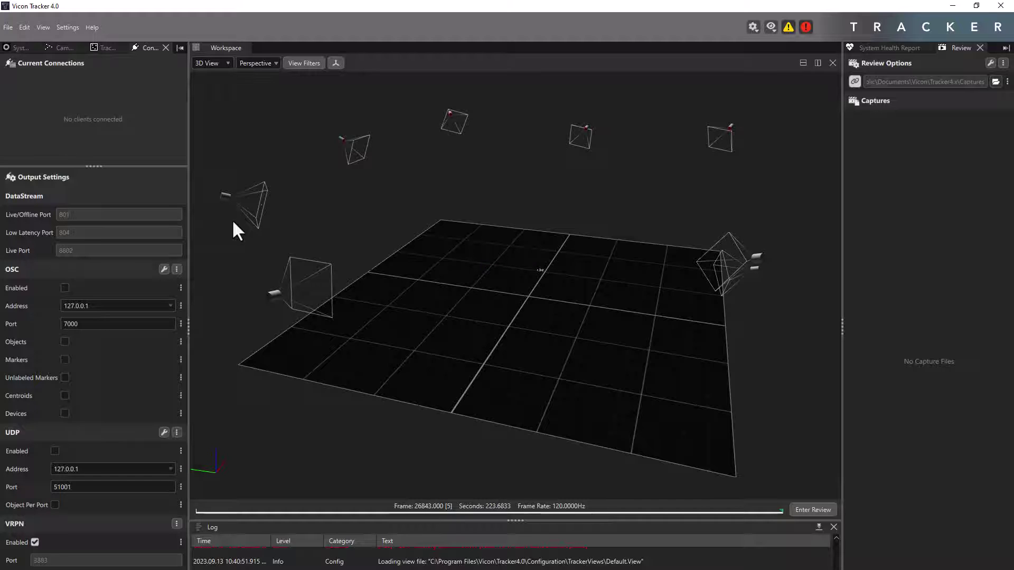
pyautogui.click(20, 48)
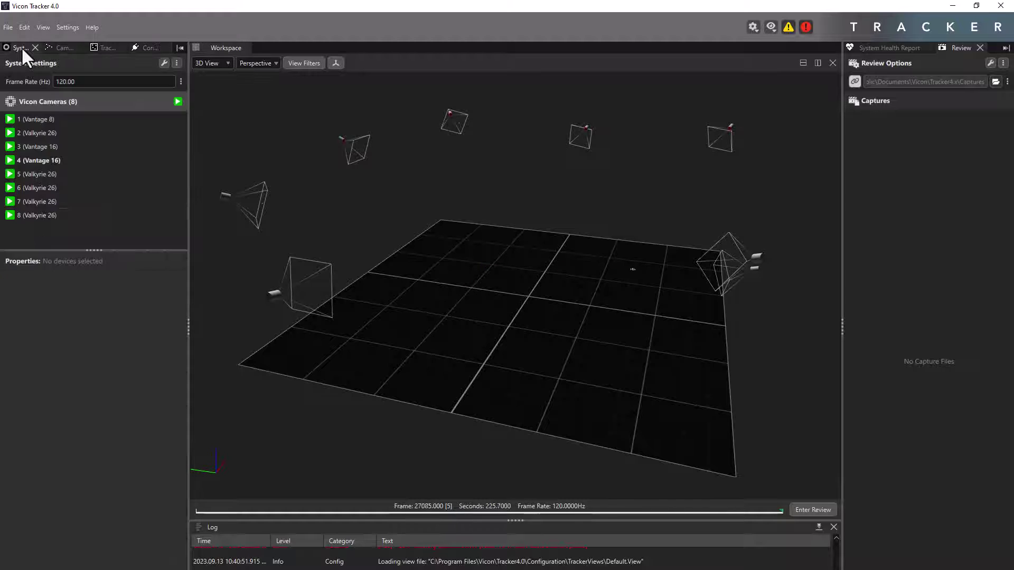
pyautogui.click(35, 48)
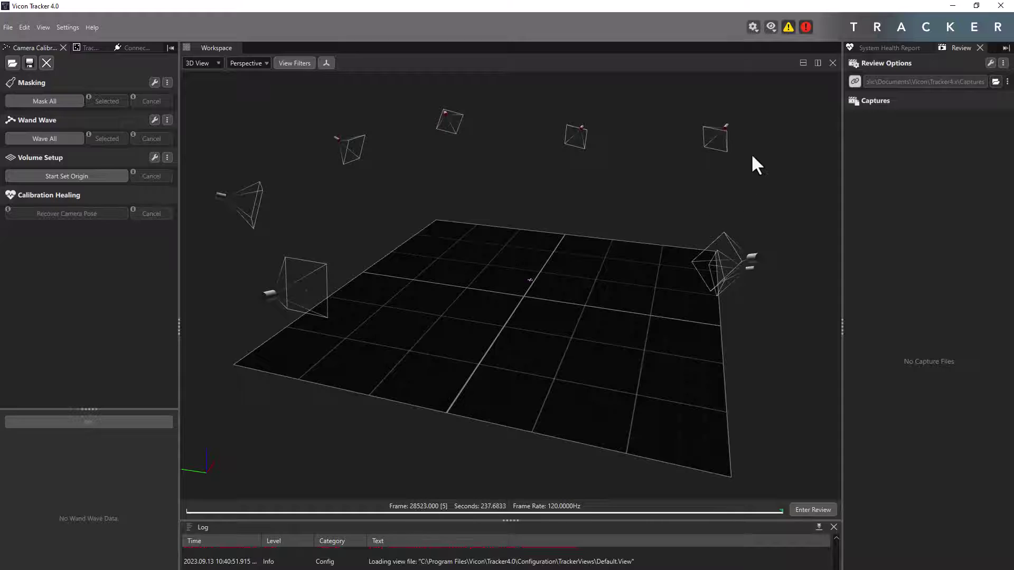
# - Load the Default view layout from the eye-icon view settings list
pyautogui.click(770, 29)
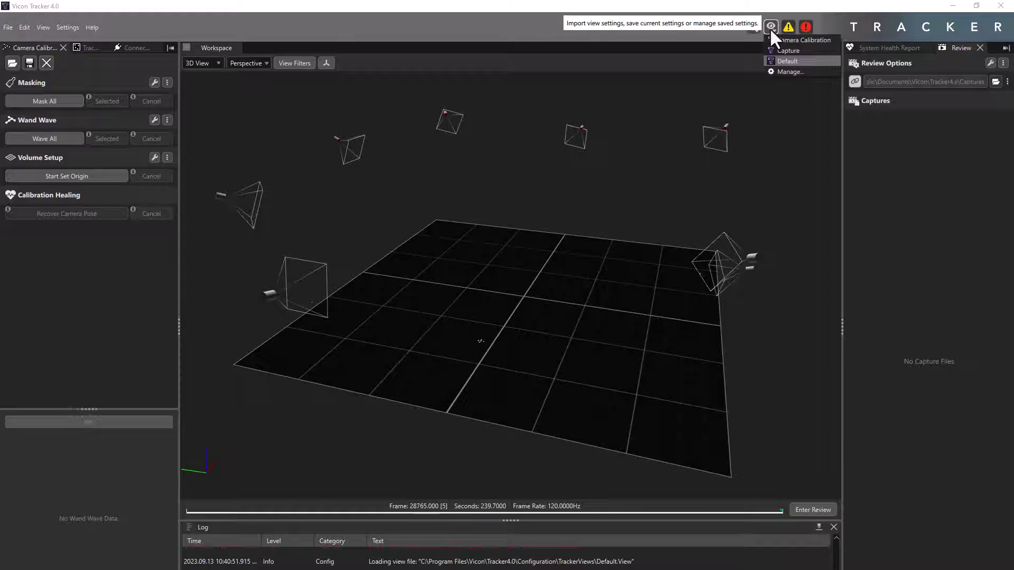
pyautogui.click(783, 61)
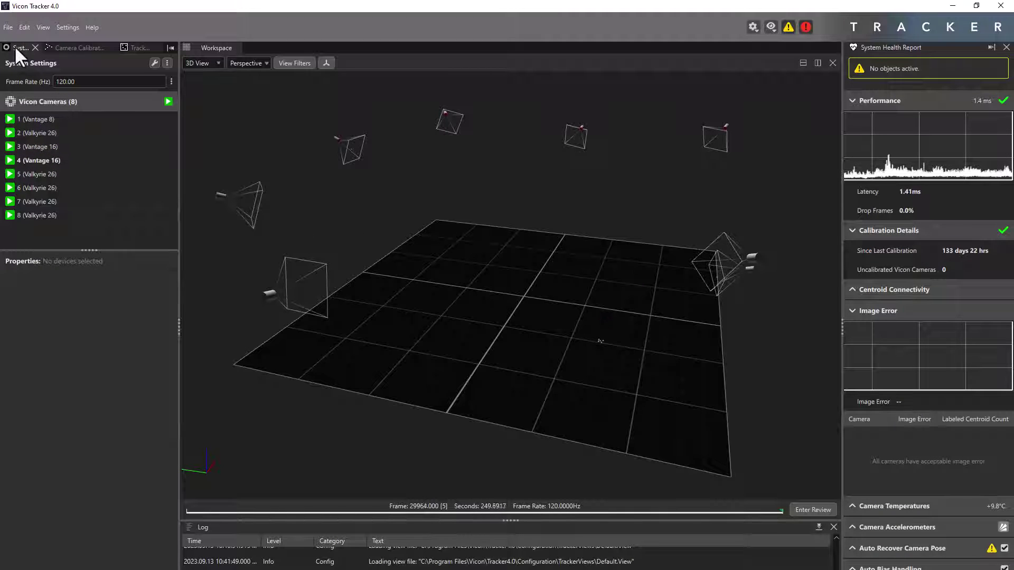
pyautogui.moveTo(16, 46); pyautogui.dragTo(511, 280)
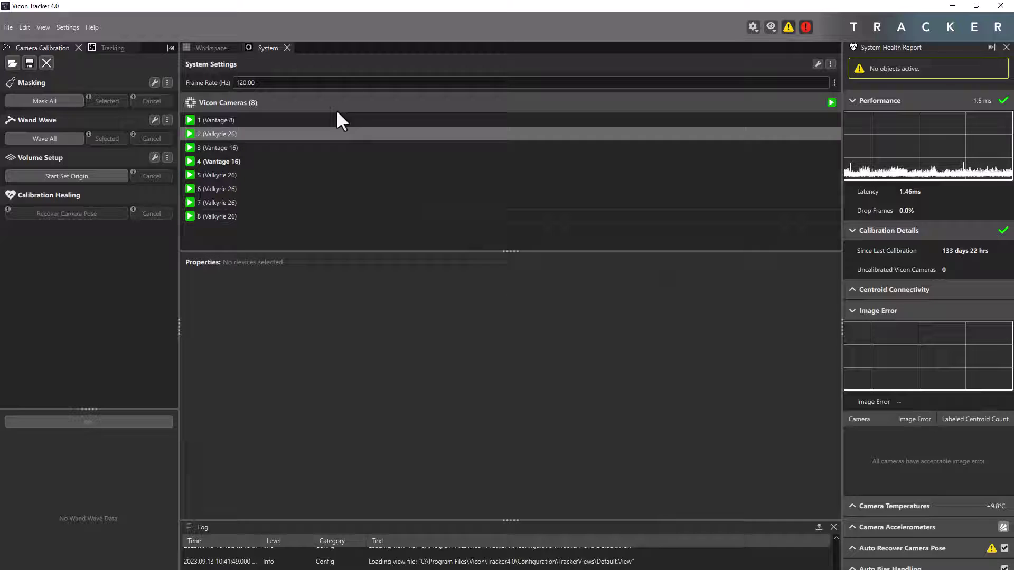
pyautogui.click(204, 47)
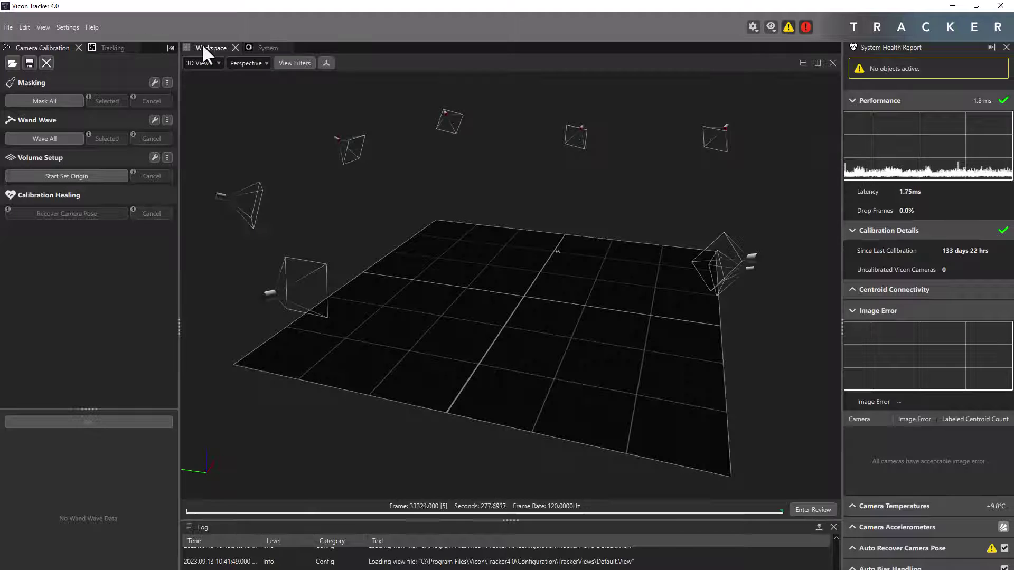
pyautogui.click(274, 47)
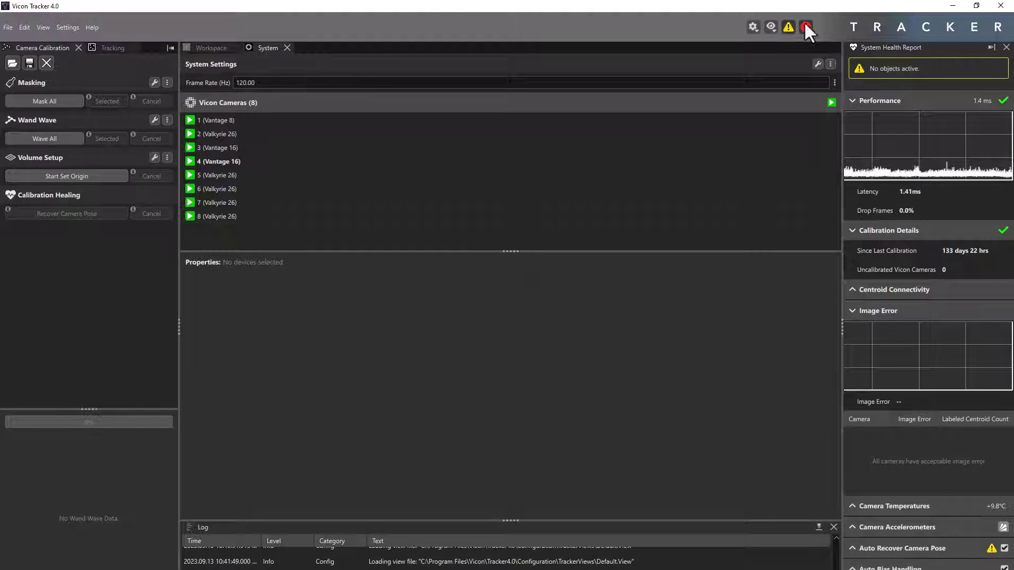
pyautogui.click(771, 24)
pyautogui.click(786, 61)
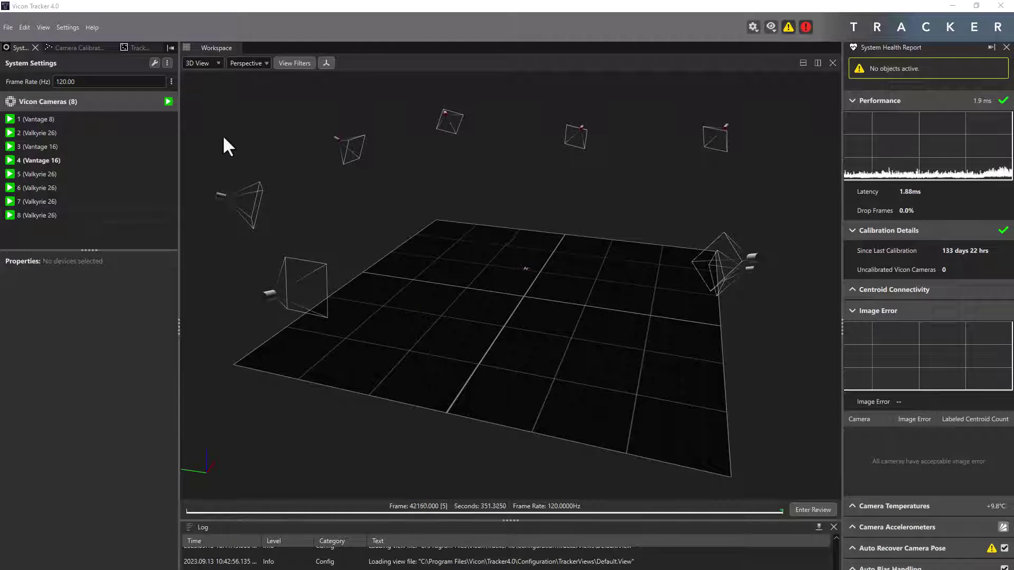
# - Move the System tab past Camera Calibration and Tracking, then toggle the left dock's auto-hide off and on
pyautogui.moveTo(21, 46); pyautogui.dragTo(75, 45)
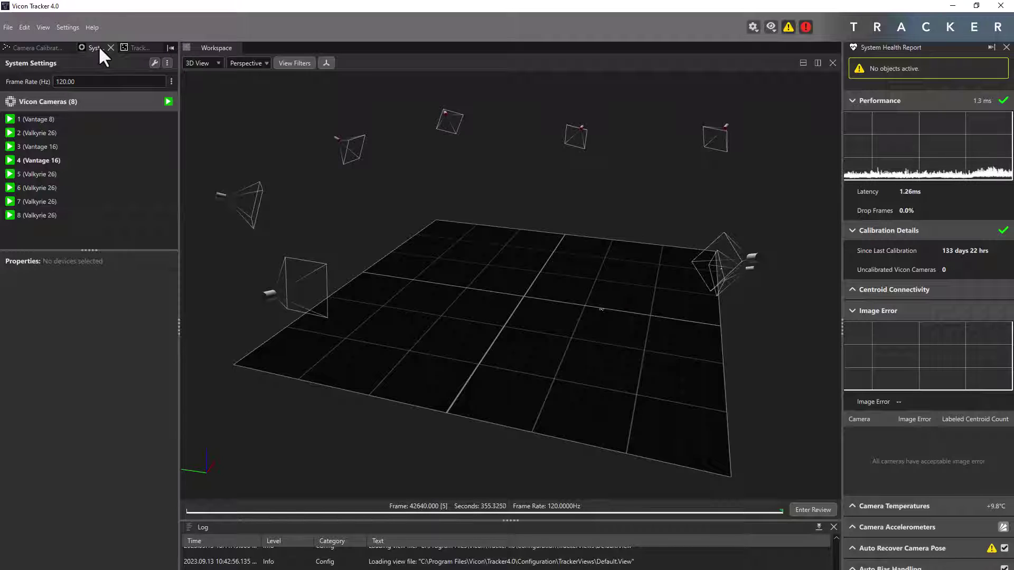
pyautogui.moveTo(98, 46); pyautogui.dragTo(127, 47)
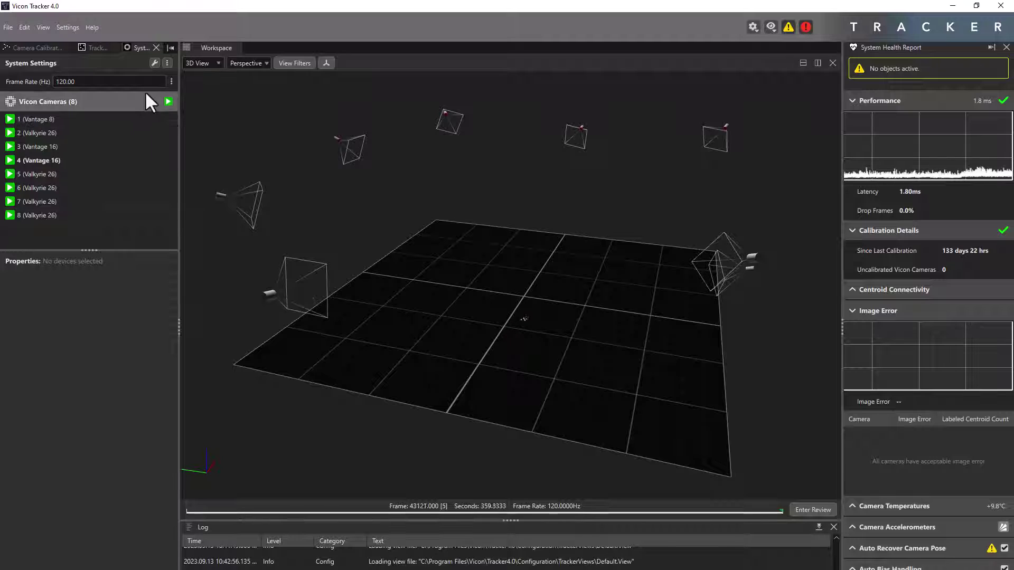
pyautogui.click(171, 48)
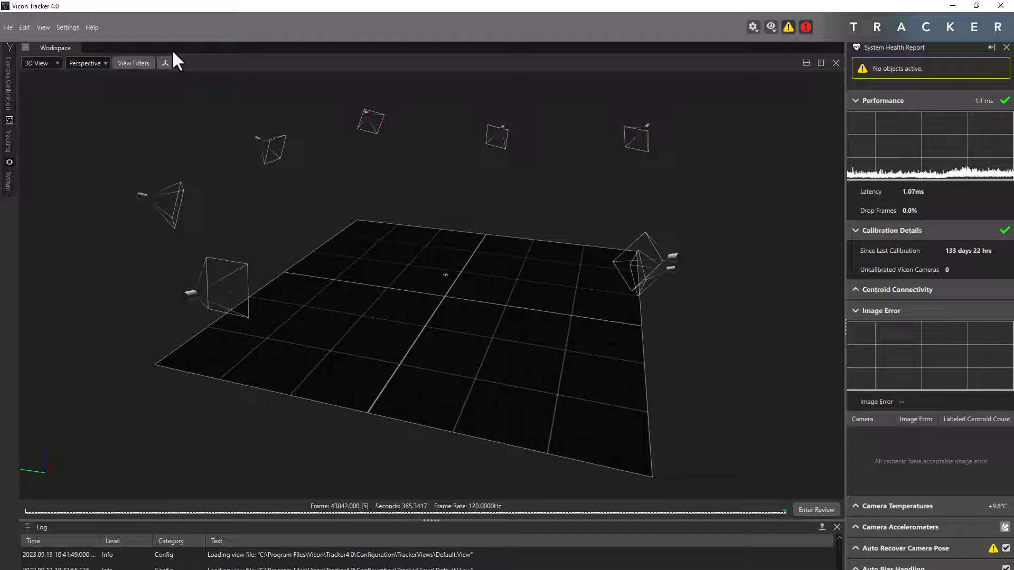
pyautogui.click(8, 82)
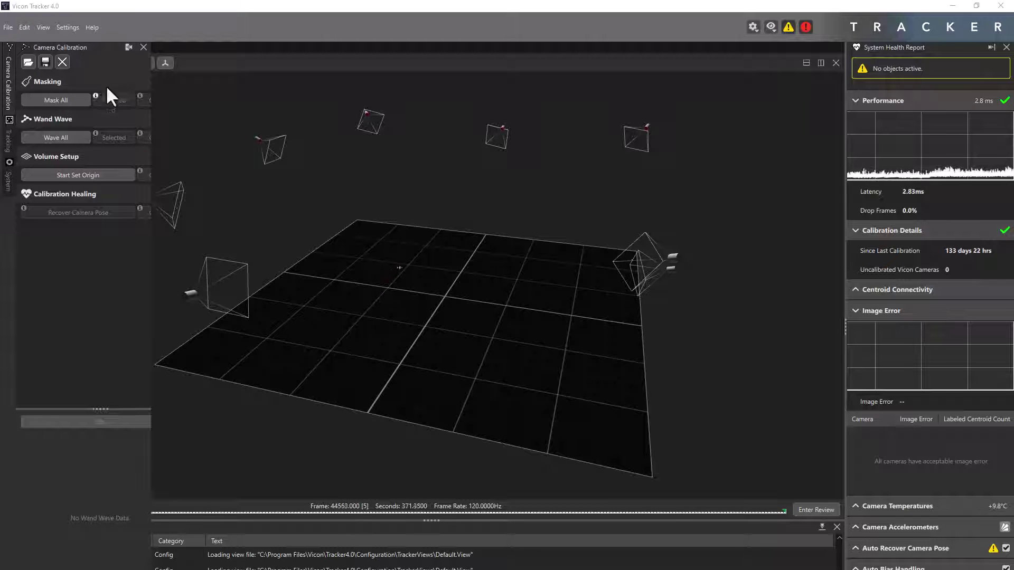
pyautogui.click(129, 47)
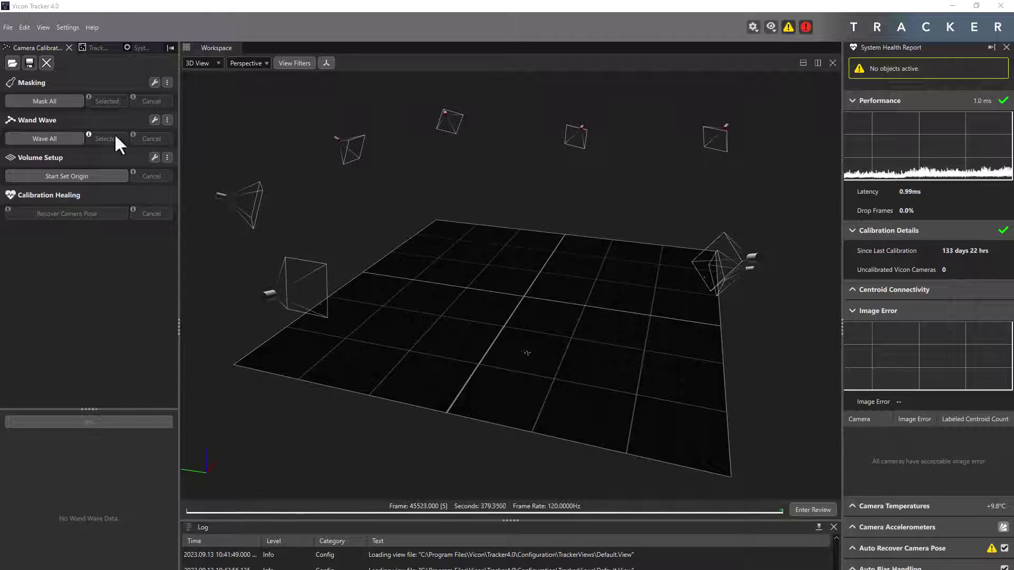
# - Float the System settings panel as a separate window over the 3D workspace
pyautogui.moveTo(145, 43); pyautogui.dragTo(350, 119)
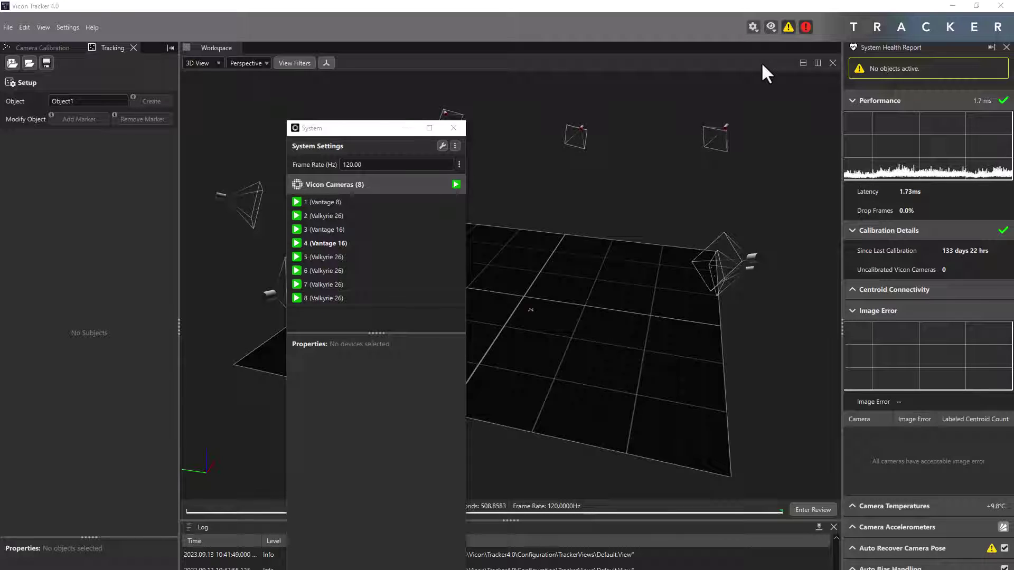
# - In Manage View Settings, save the current layout under the name 'test'
pyautogui.click(771, 27)
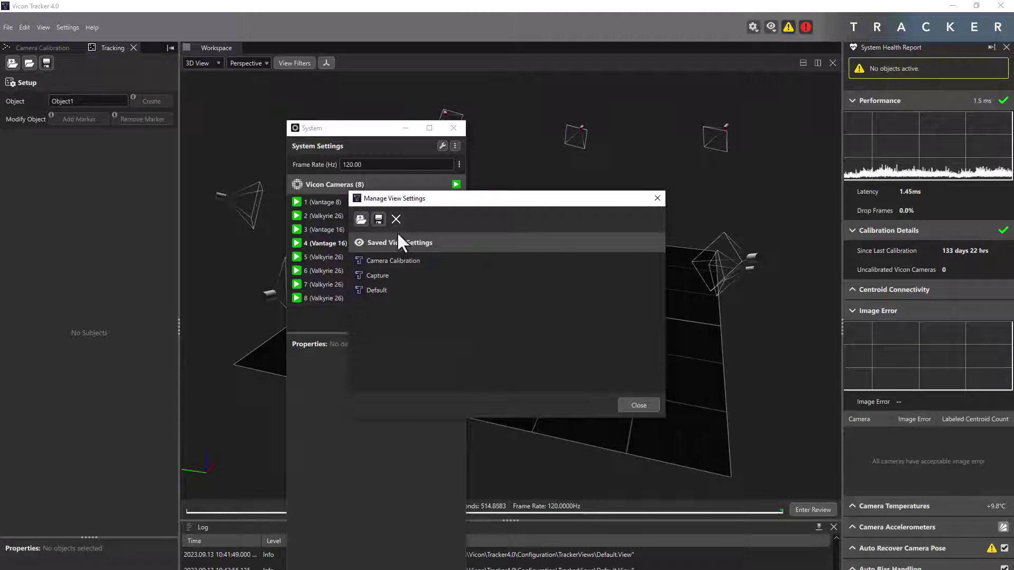
pyautogui.click(378, 219)
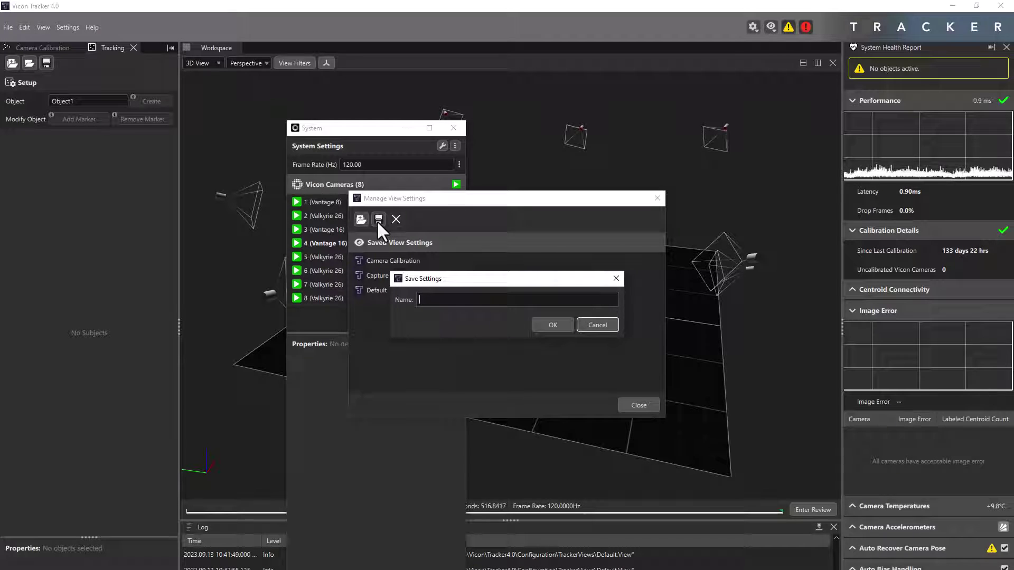
pyautogui.write('test')
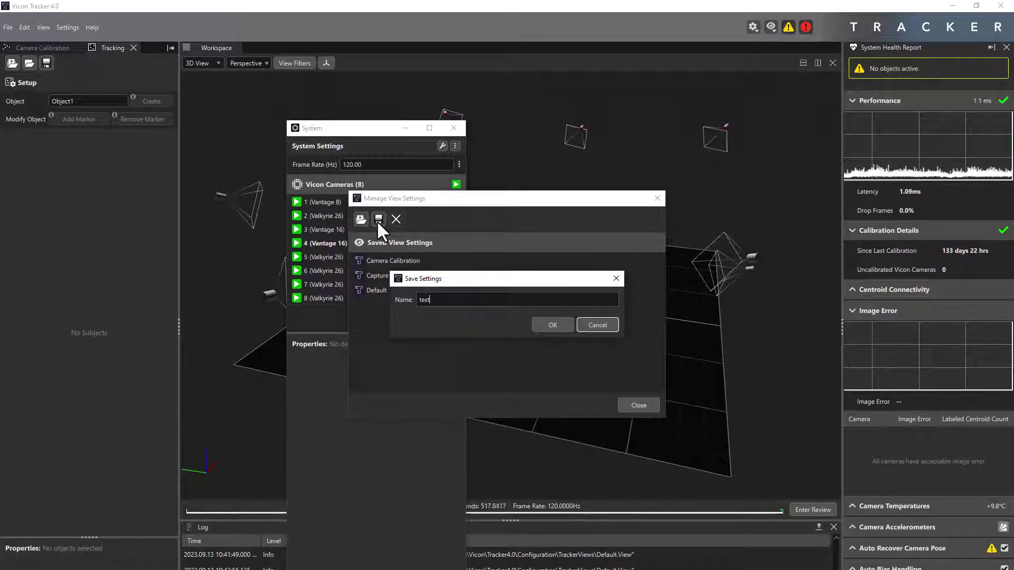
pyautogui.click(566, 323)
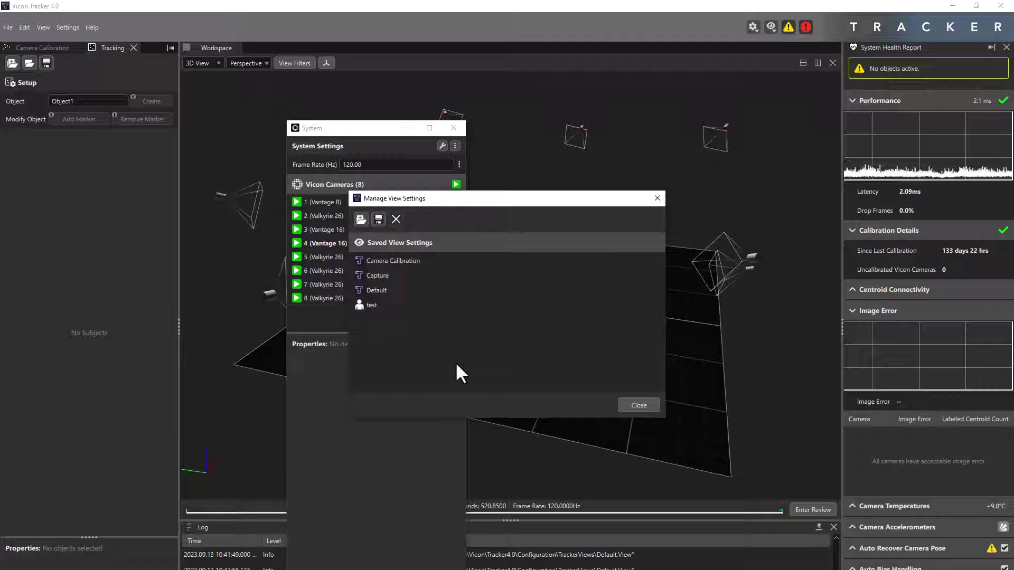
# - Close the view settings manager and load the Capture view setting
pyautogui.click(397, 289)
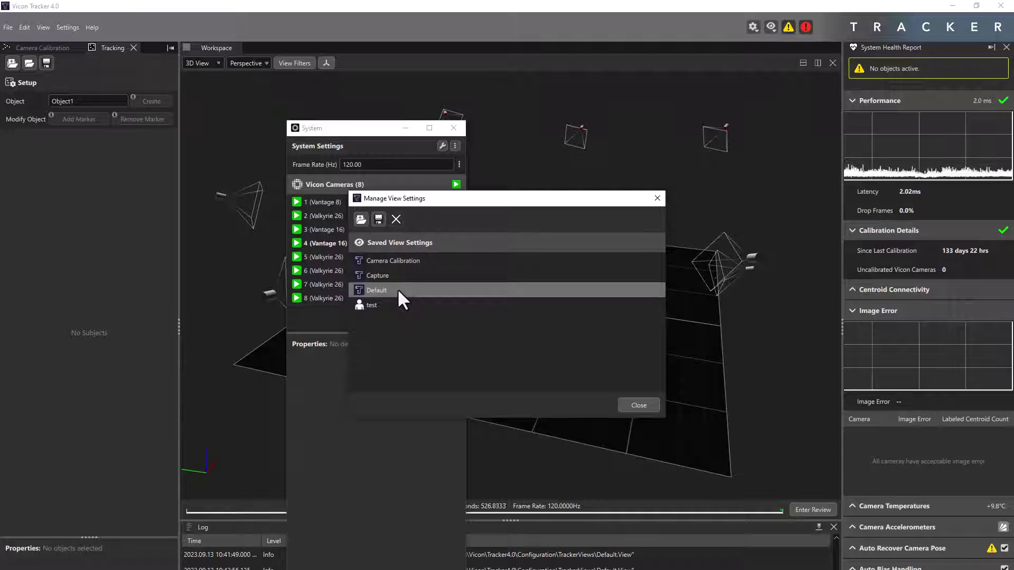
pyautogui.click(647, 404)
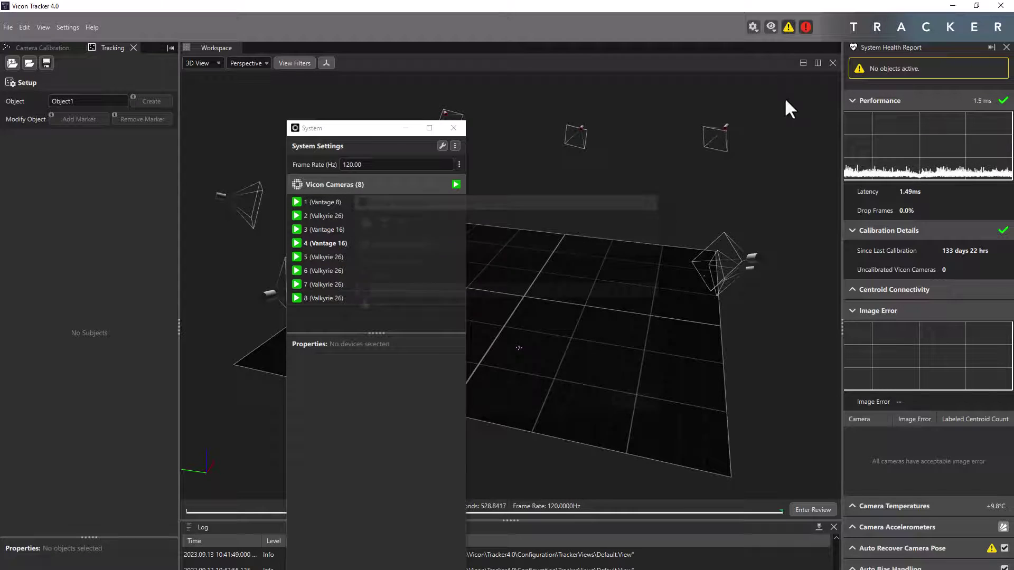
pyautogui.click(772, 26)
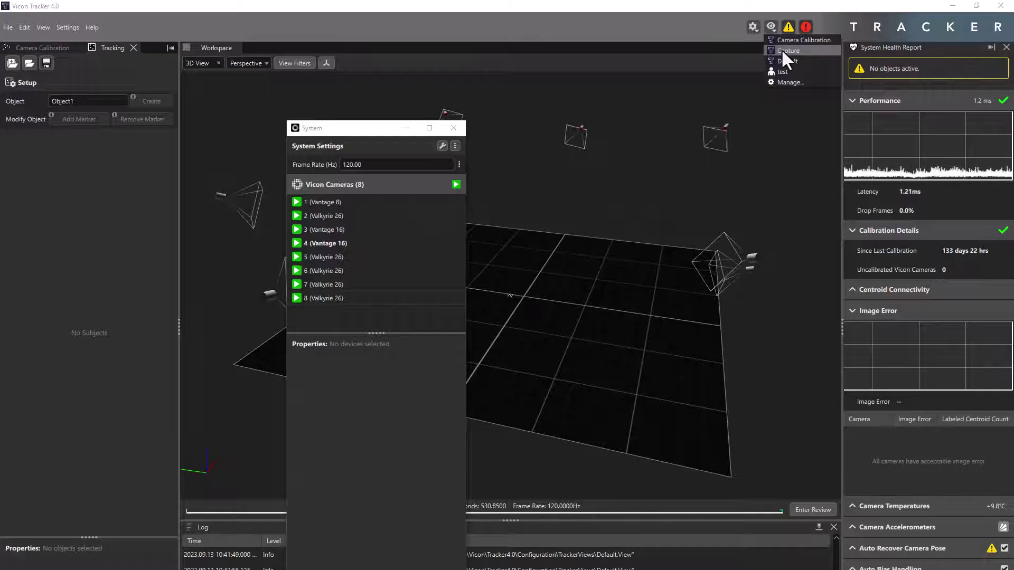
pyautogui.click(782, 51)
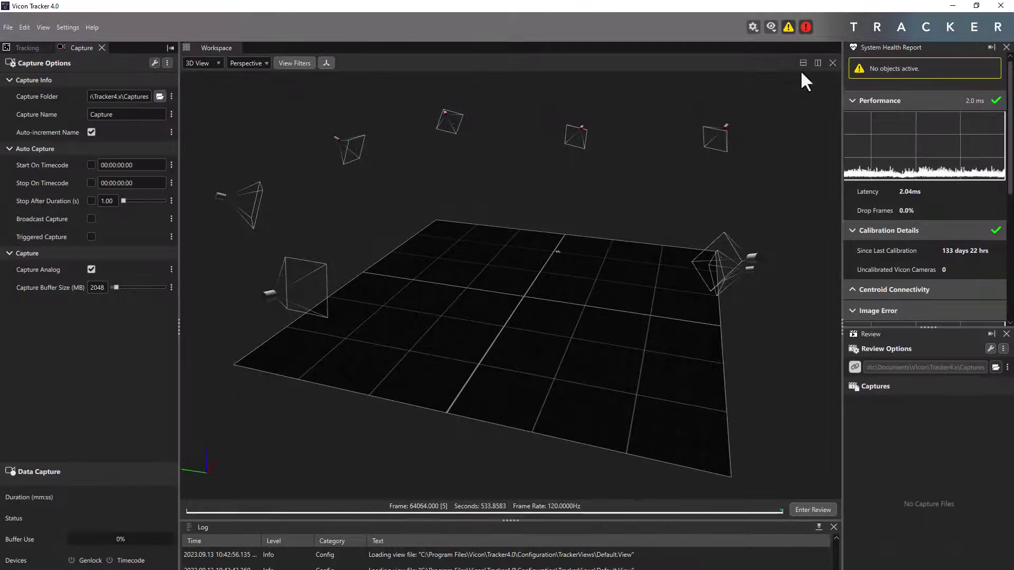
# - Load the Camera Calibration view setting, then dismiss the saved views list
pyautogui.click(771, 27)
pyautogui.click(788, 40)
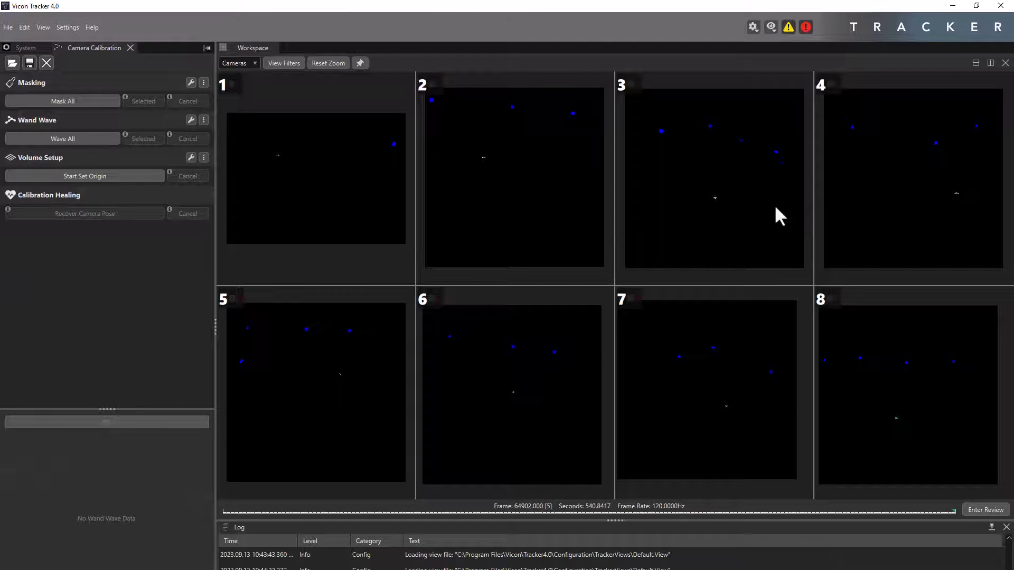
pyautogui.click(771, 26)
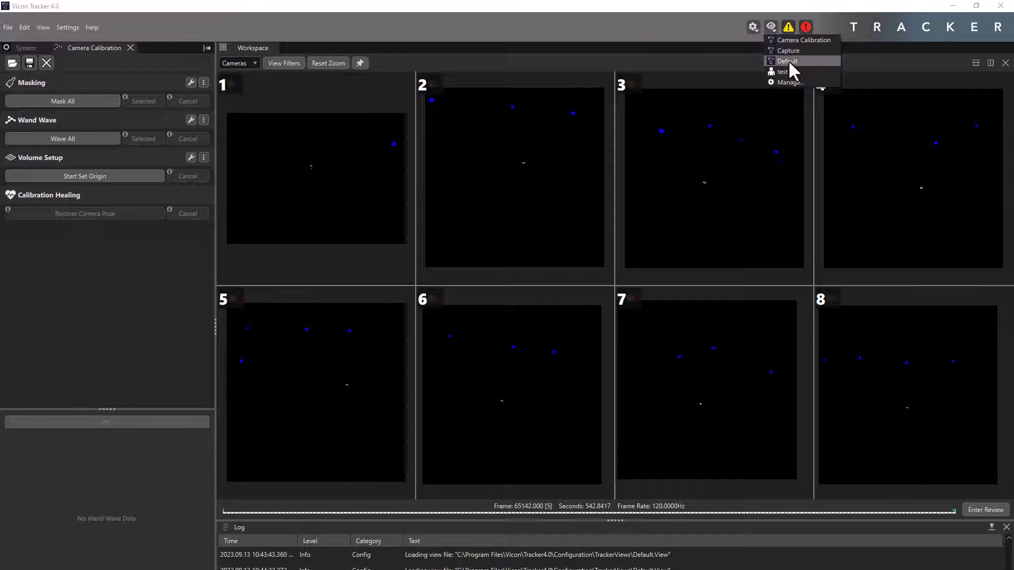
pyautogui.click(787, 59)
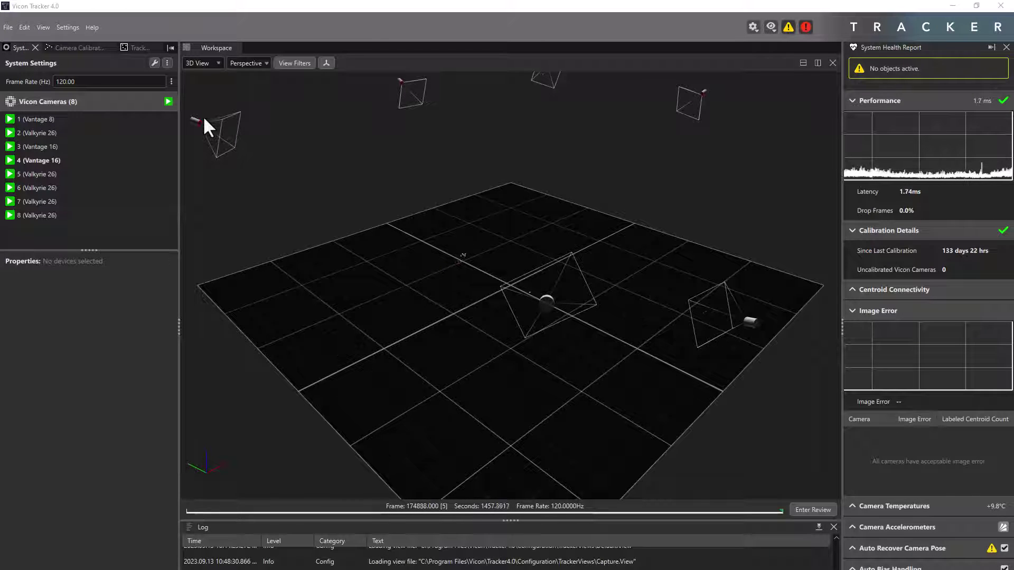
# - Show advanced System Settings parameters and the reset-to-default options, then switch to the Camera Calibration tools
pyautogui.click(154, 61)
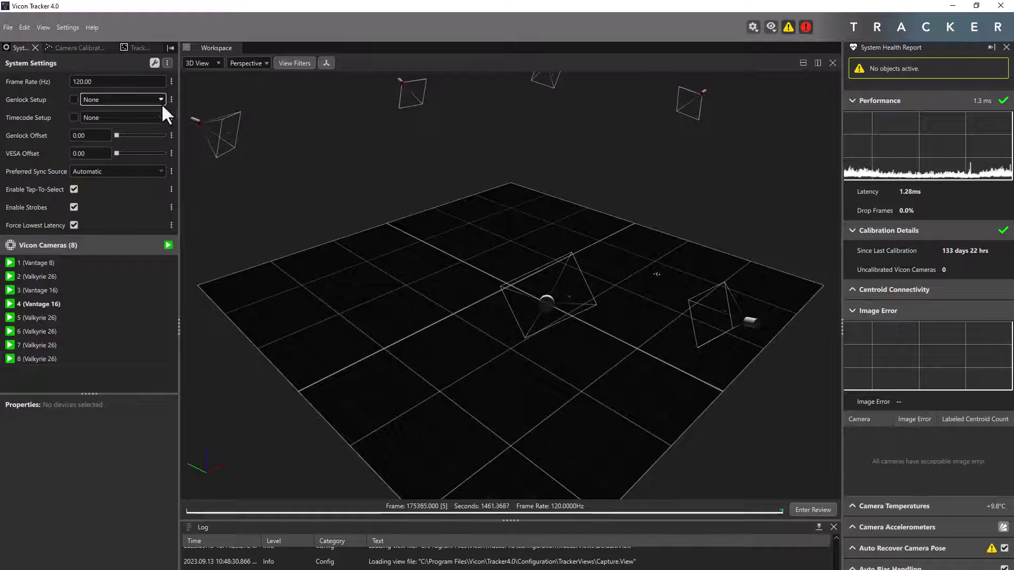
pyautogui.click(167, 62)
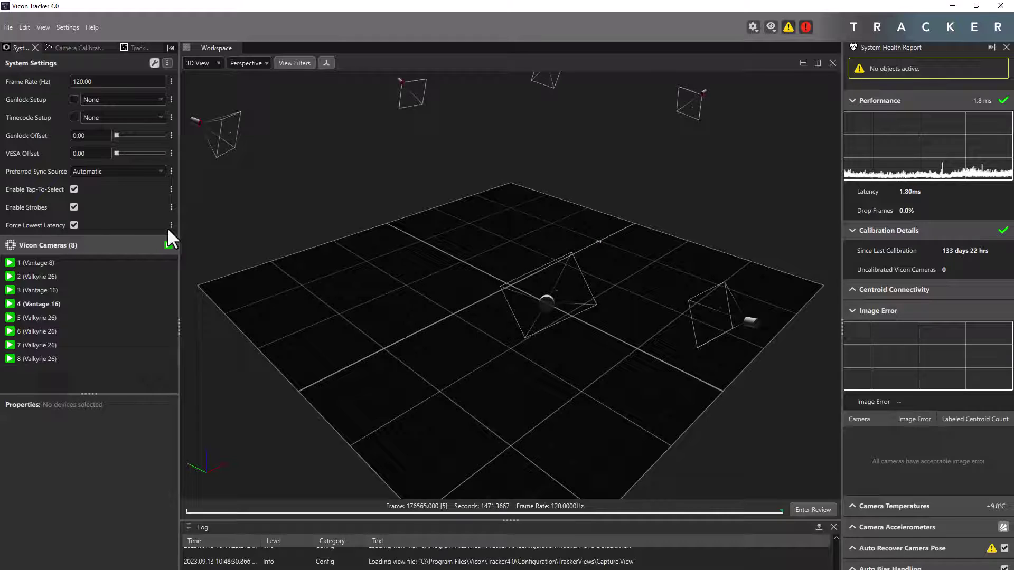
pyautogui.click(64, 48)
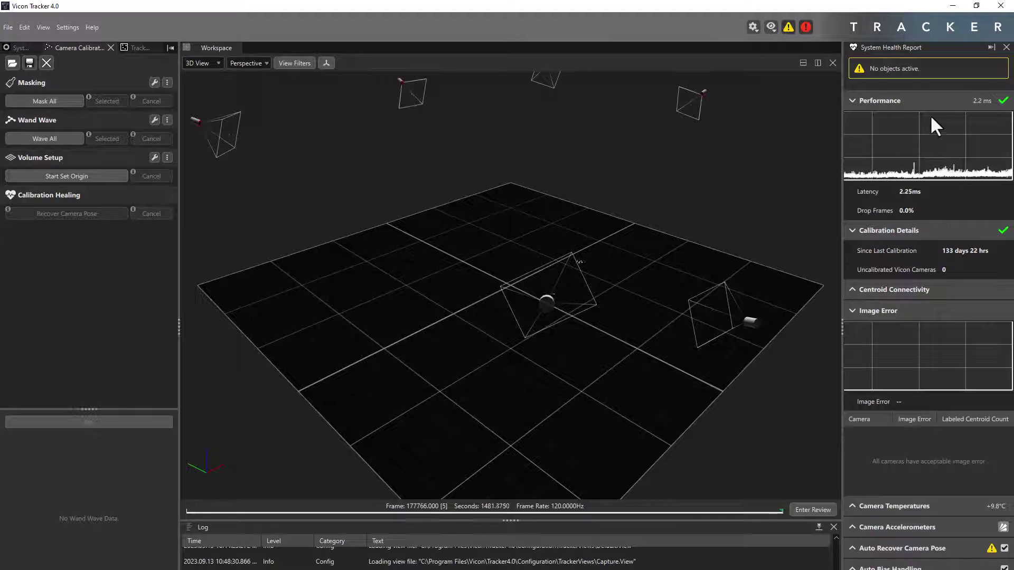
# - Collapse the System Health Report's Performance, Calibration Details and Image Error headers
pyautogui.click(851, 100)
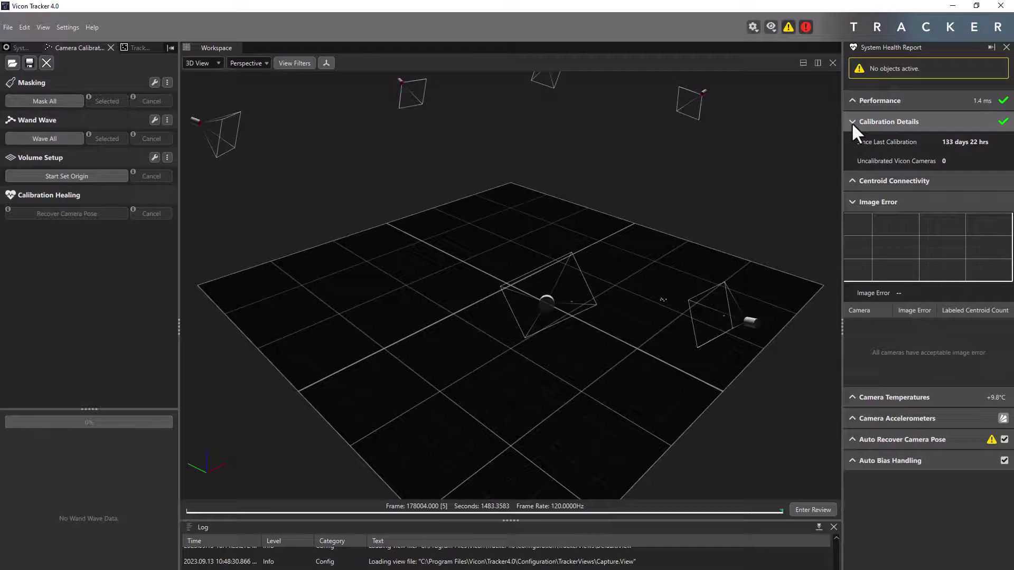
pyautogui.click(851, 122)
pyautogui.click(851, 164)
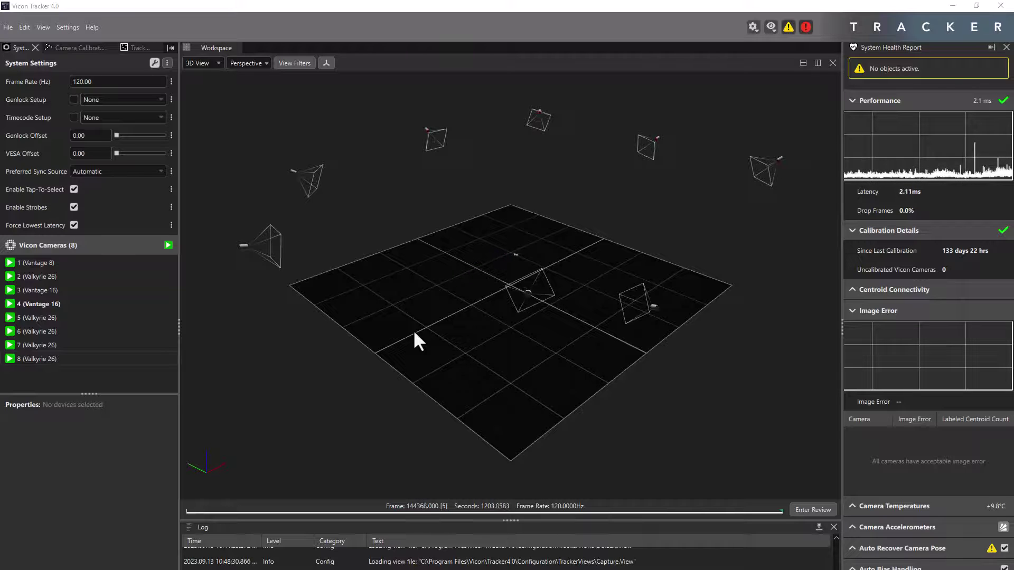
# - Orbit and zoom the 3D view to inspect the floor grid and surrounding cameras
pyautogui.moveTo(412, 329); pyautogui.dragTo(764, 380)
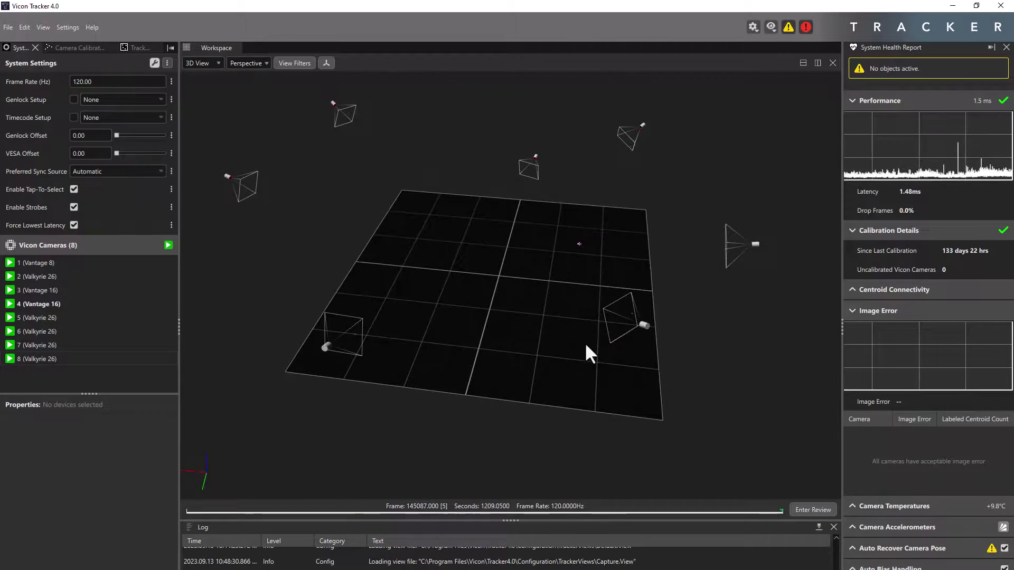
pyautogui.moveTo(584, 342); pyautogui.dragTo(661, 336, button='right')
pyautogui.moveTo(358, 271); pyautogui.dragTo(393, 285)
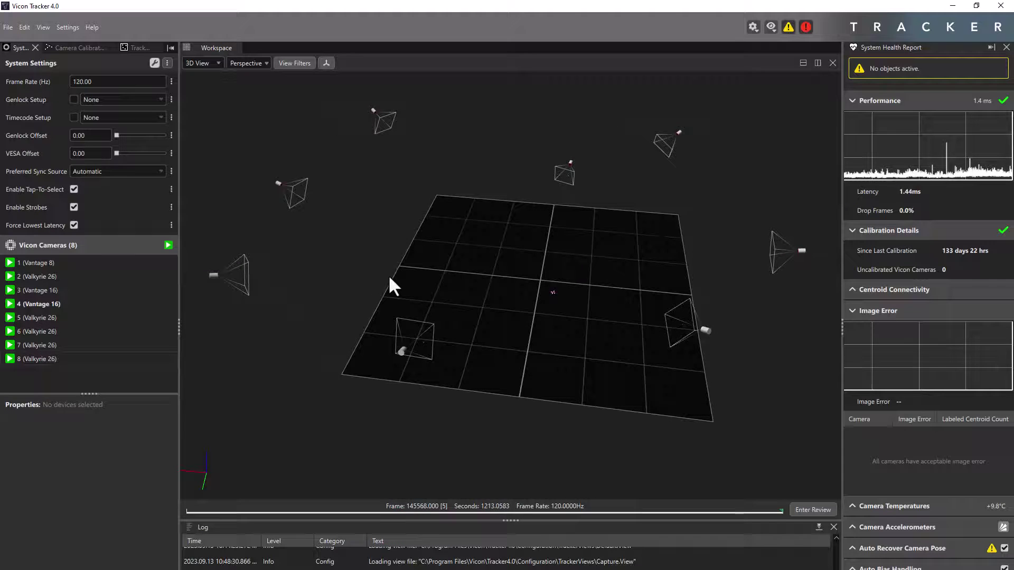
pyautogui.click(211, 67)
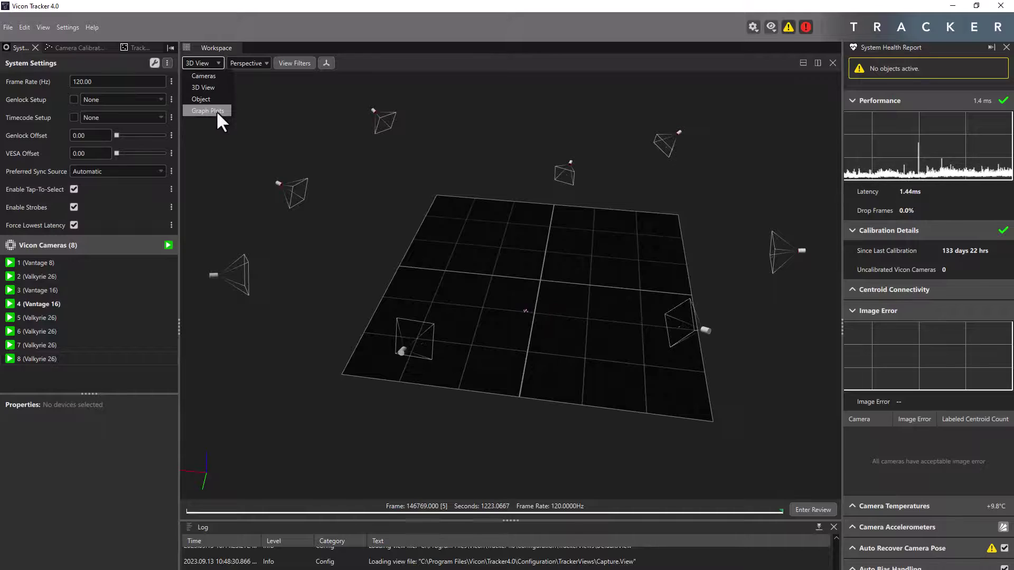
# - Change the workspace view type from 3D View to Cameras, showing all eight camera images
pyautogui.click(226, 140)
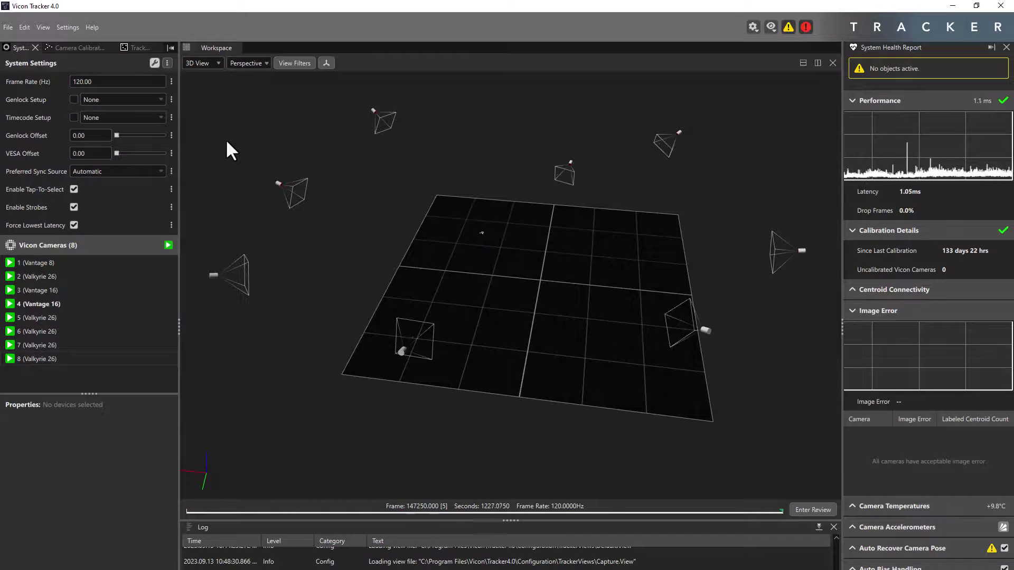
pyautogui.click(207, 62)
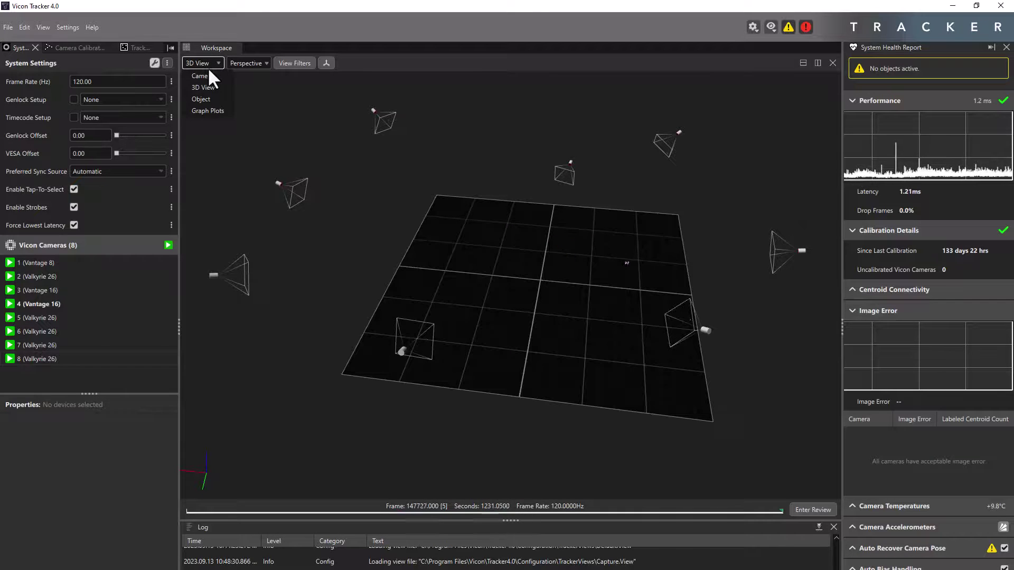
pyautogui.click(211, 75)
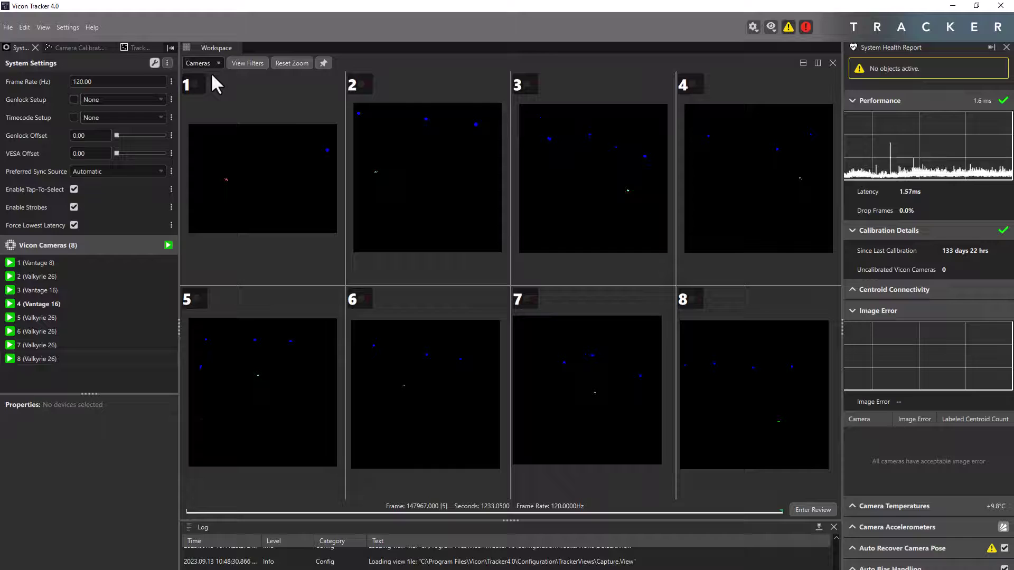
# - Show the camera views' filters: Title, Background, 2D Data and 3D Data
pyautogui.click(245, 62)
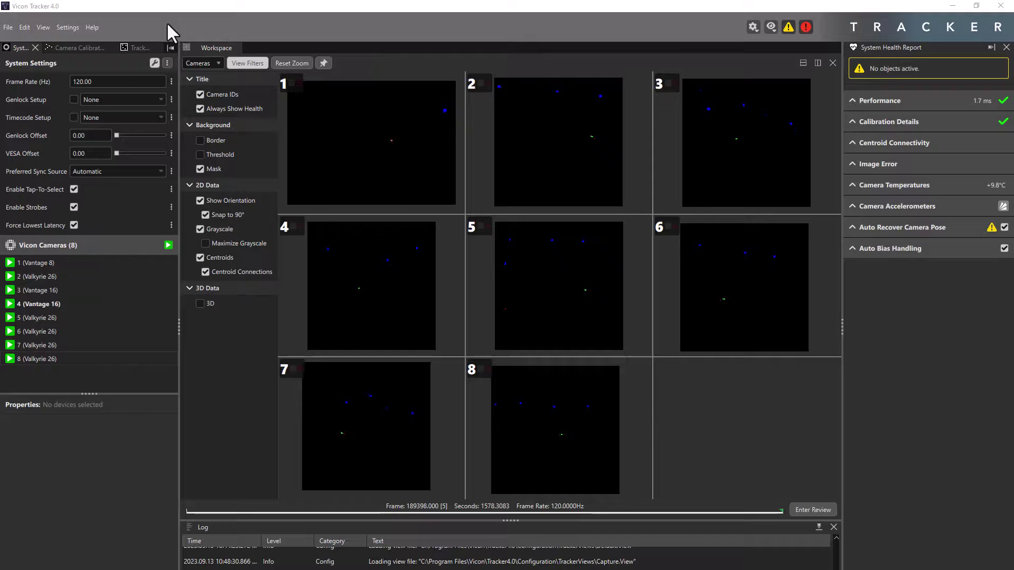
pyautogui.click(74, 28)
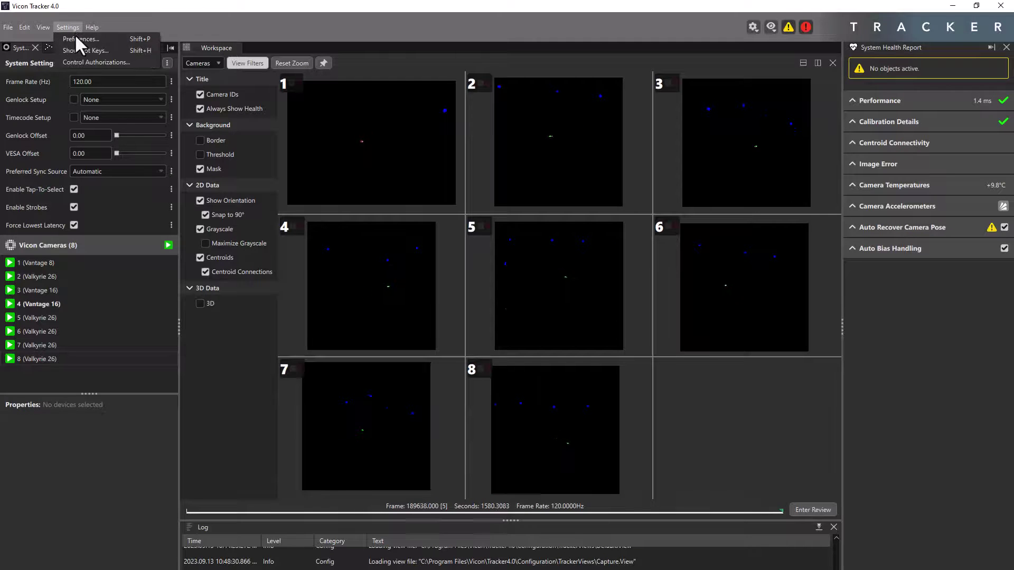
pyautogui.click(77, 51)
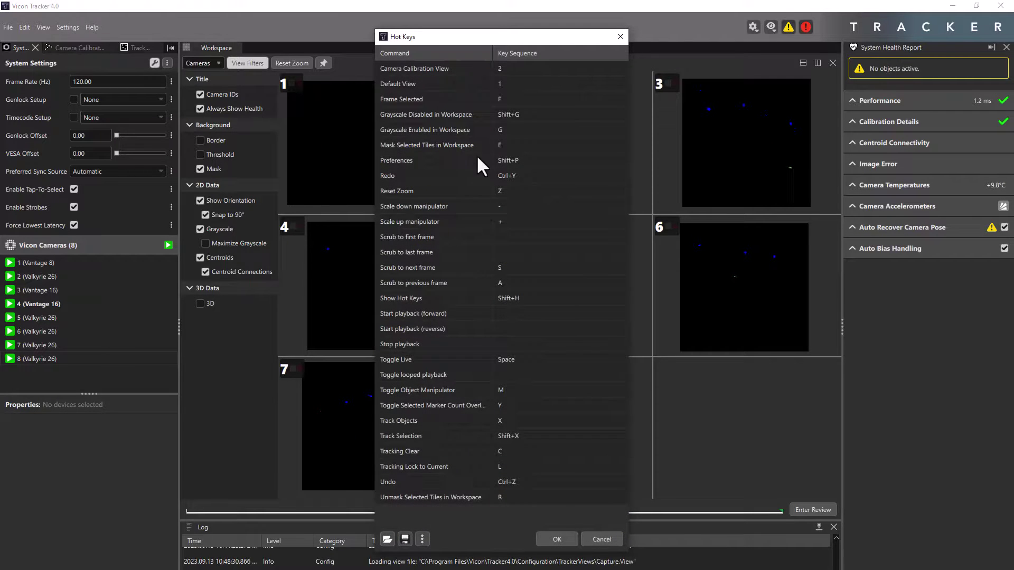
pyautogui.click(555, 537)
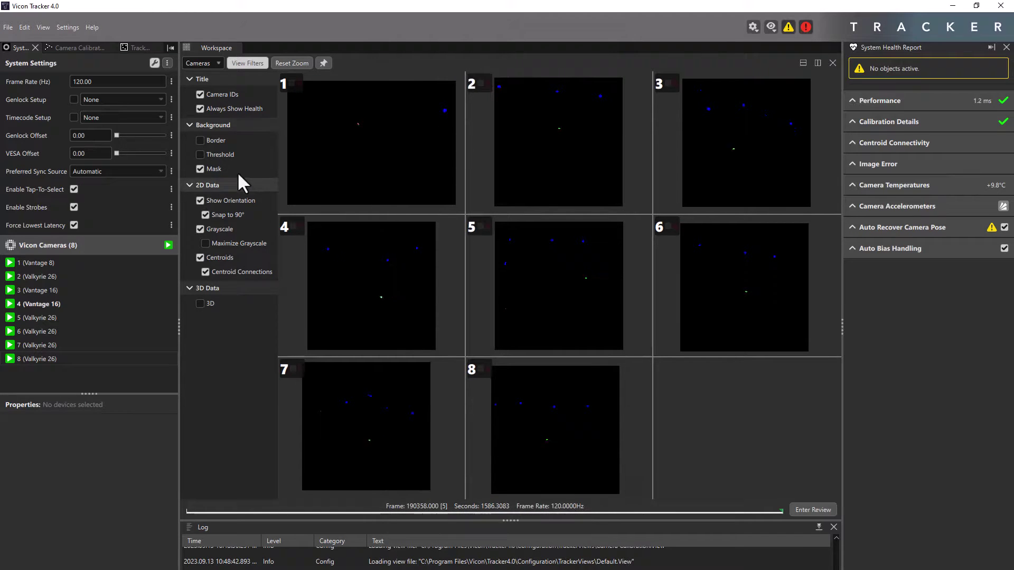
pyautogui.click(70, 24)
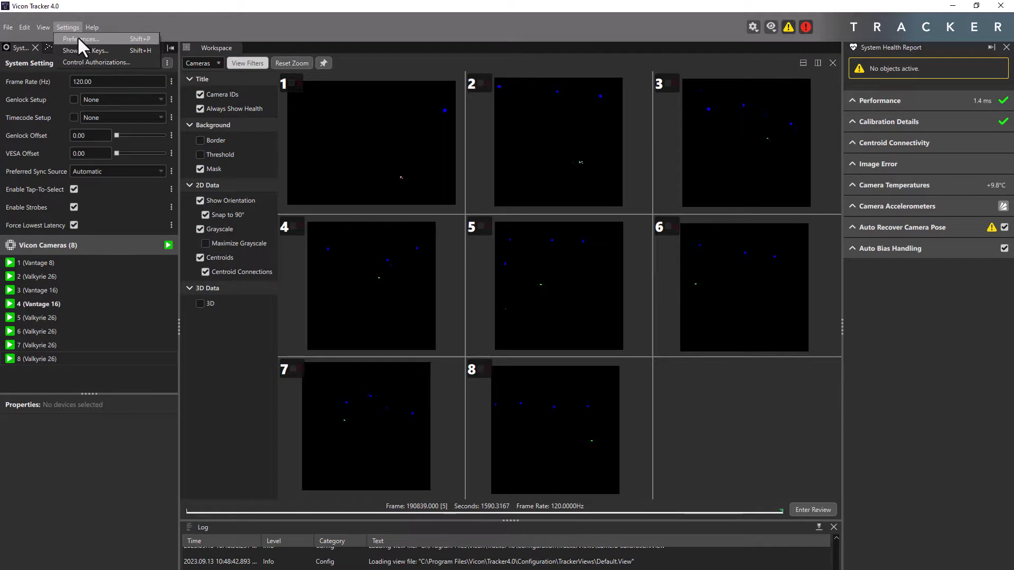
# - Review the Preferences from folder paths and auto-save down to Graph Plots options
pyautogui.click(77, 36)
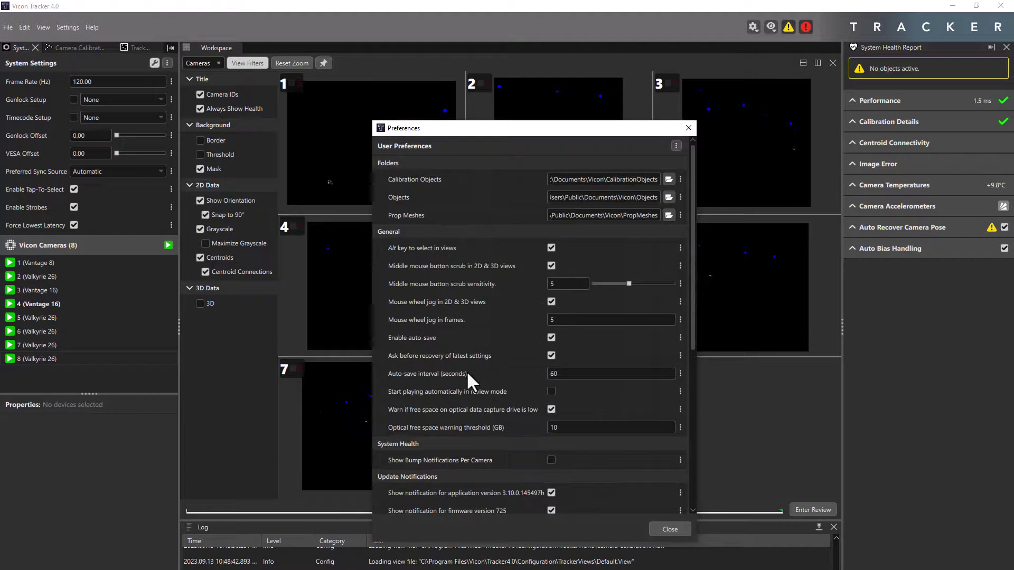
pyautogui.moveTo(448, 354)
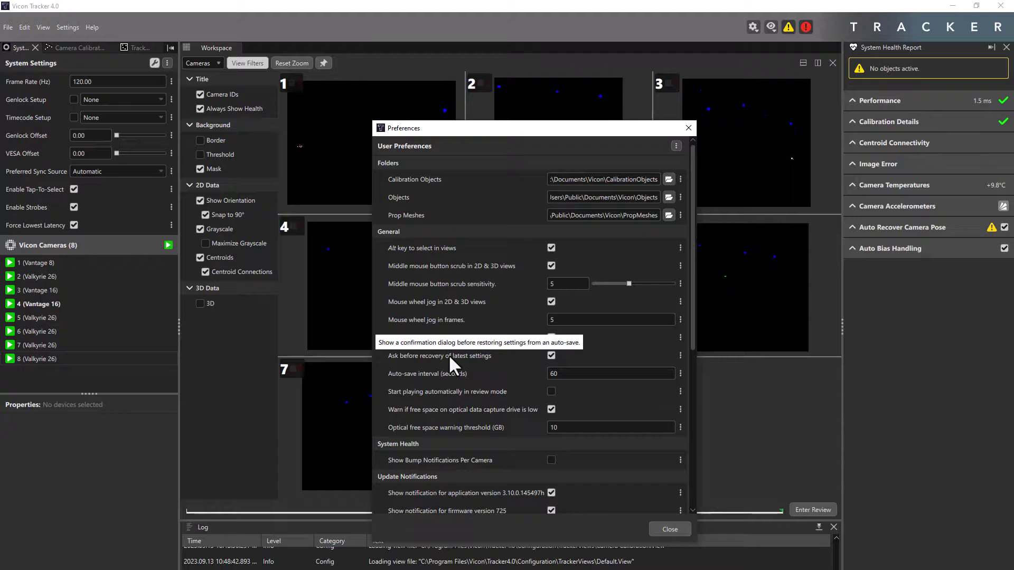
pyautogui.scroll(-5, 449, 354)
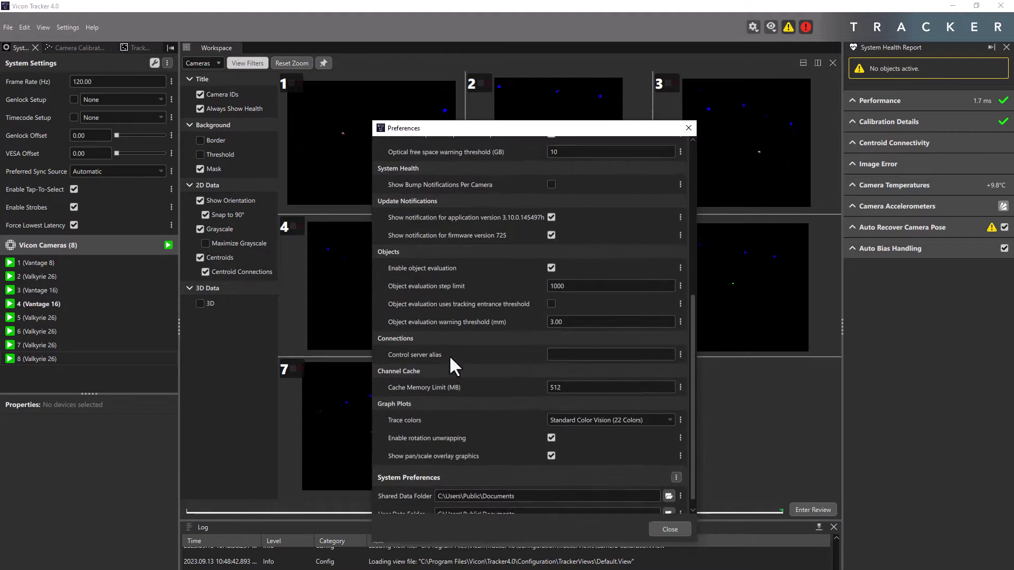